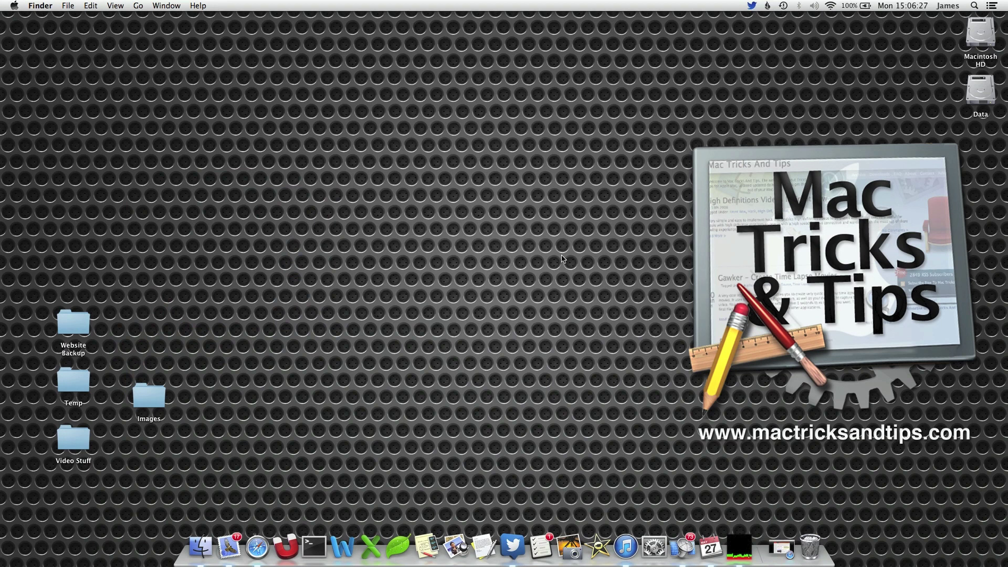
scroll(562, 259, "right", 3)
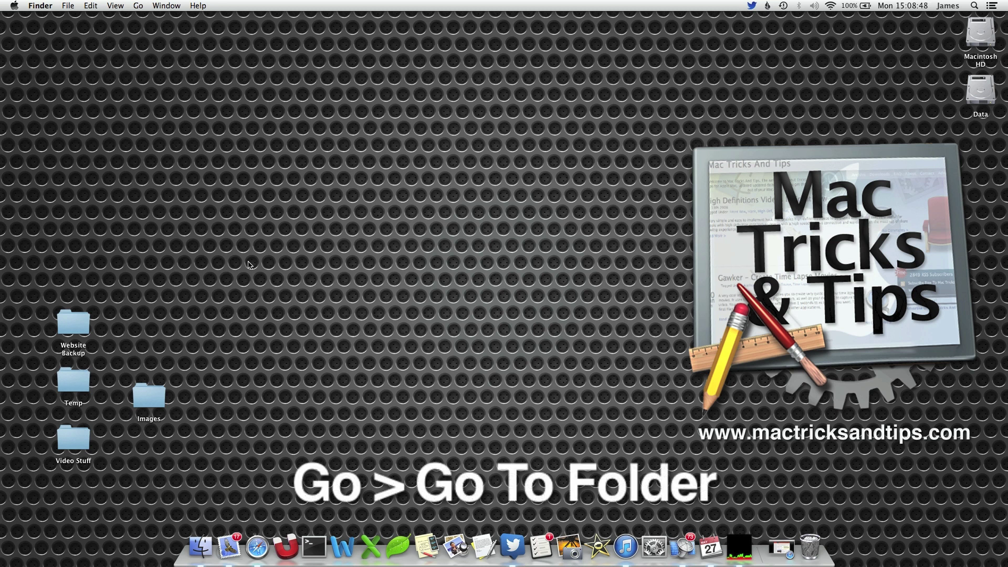
- Go to /System/Library/CoreServices/NotificationCenter.app/Contents/Resources/ via Go to Folder
left_click(137, 6)
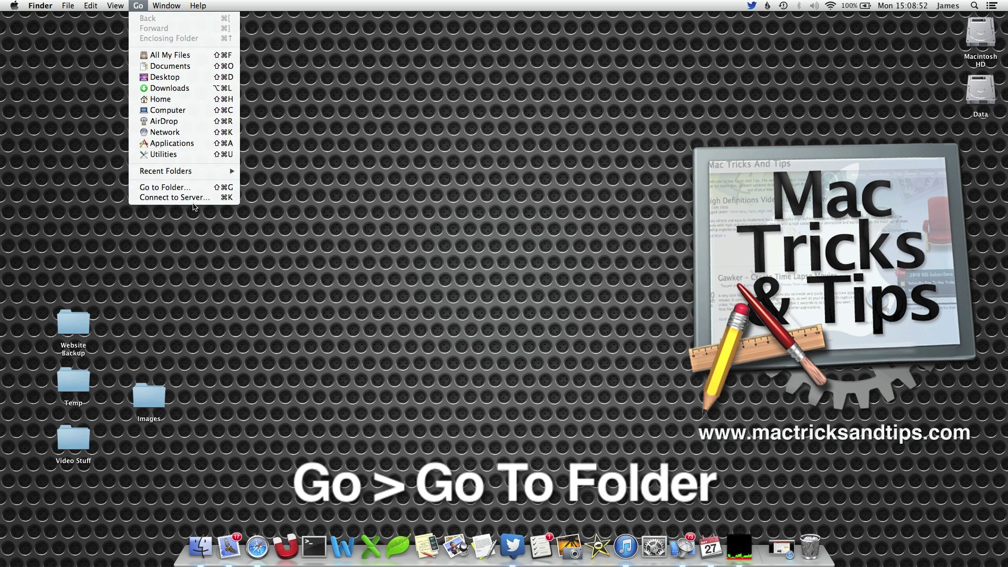
left_click(169, 187)
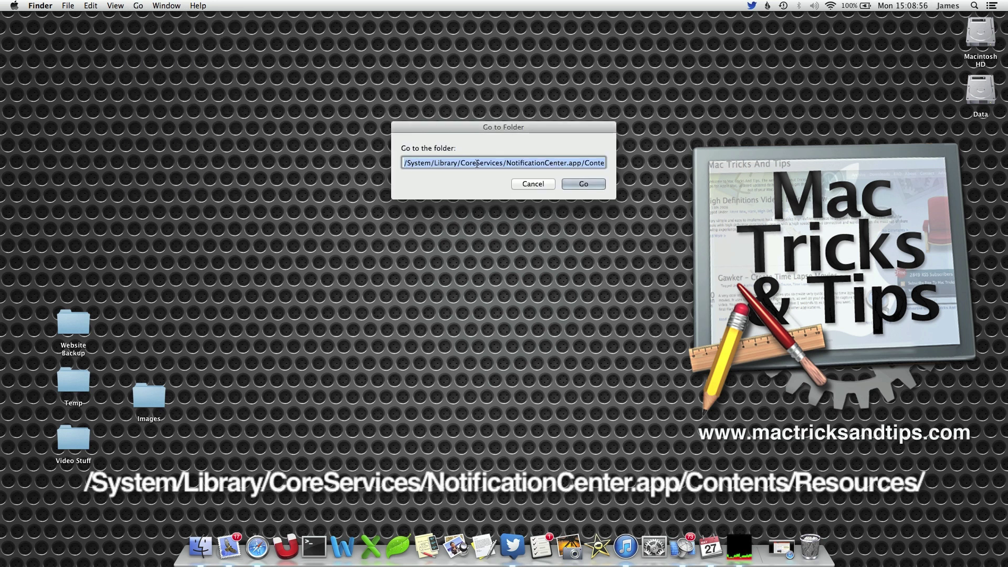
left_click(524, 164)
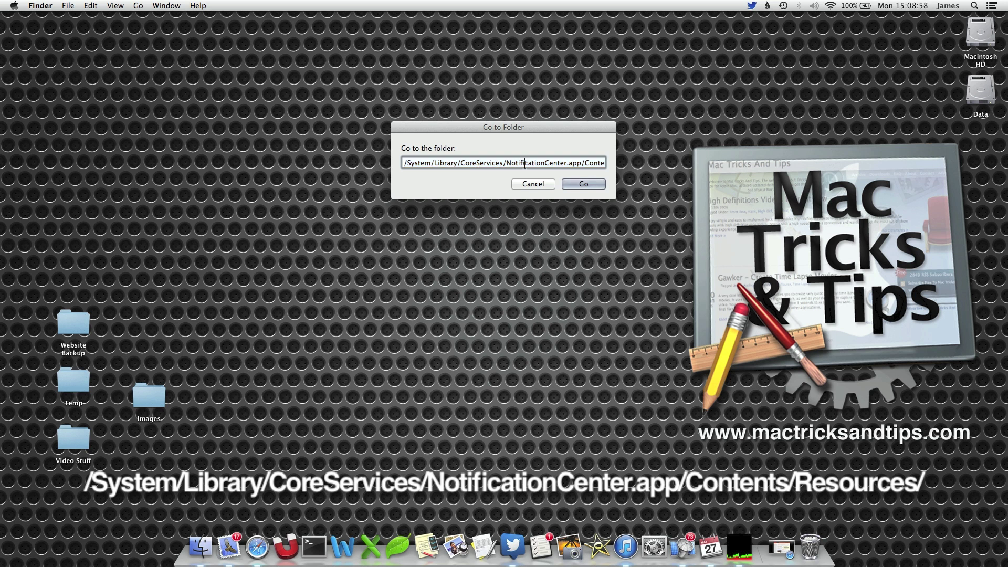
left_click(584, 184)
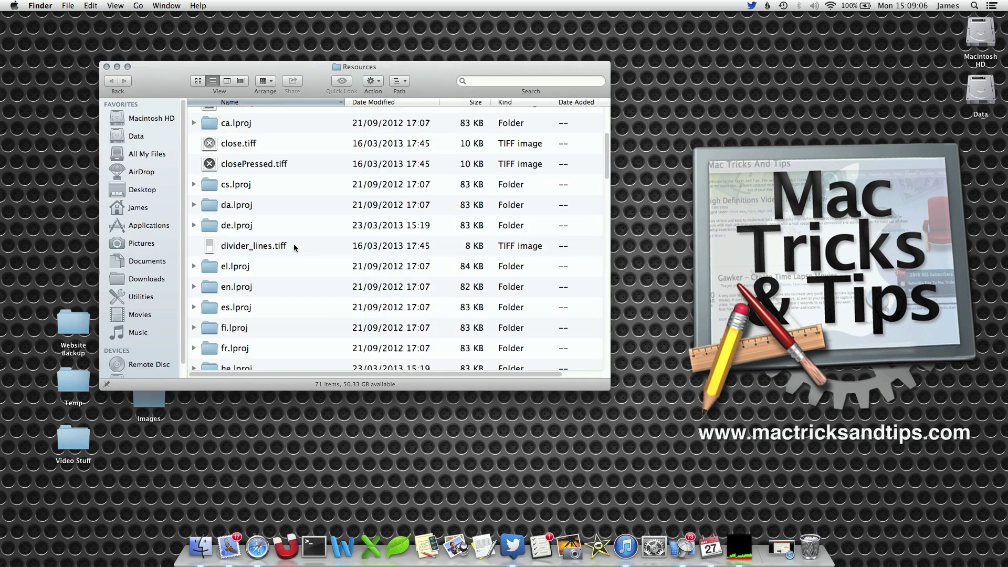
scroll(295, 246, "down", 5)
scroll(294, 246, "down", 5)
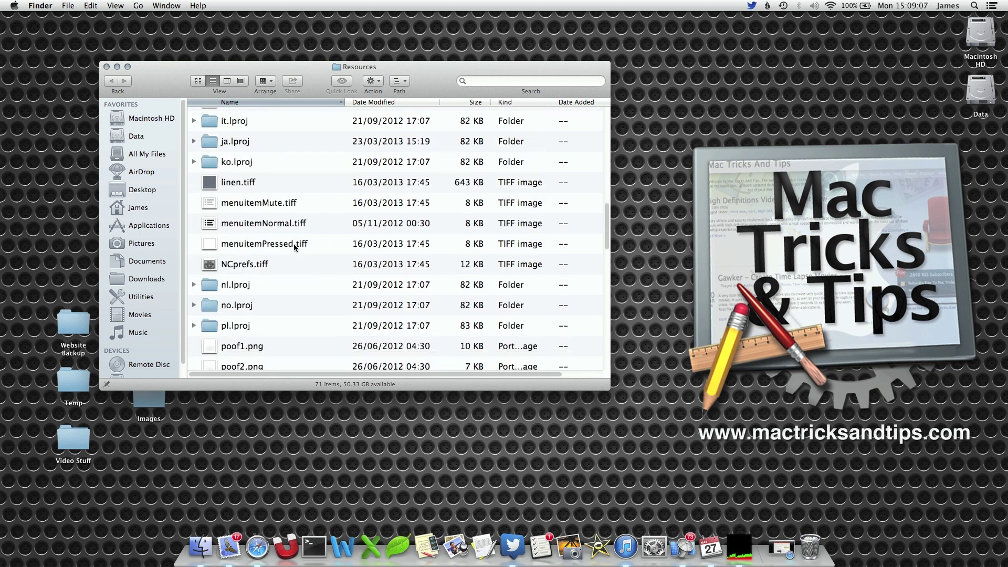
- Option-drag linen.tiff to the desktop and rename the copy linen-backup.tiff
left_click(270, 189)
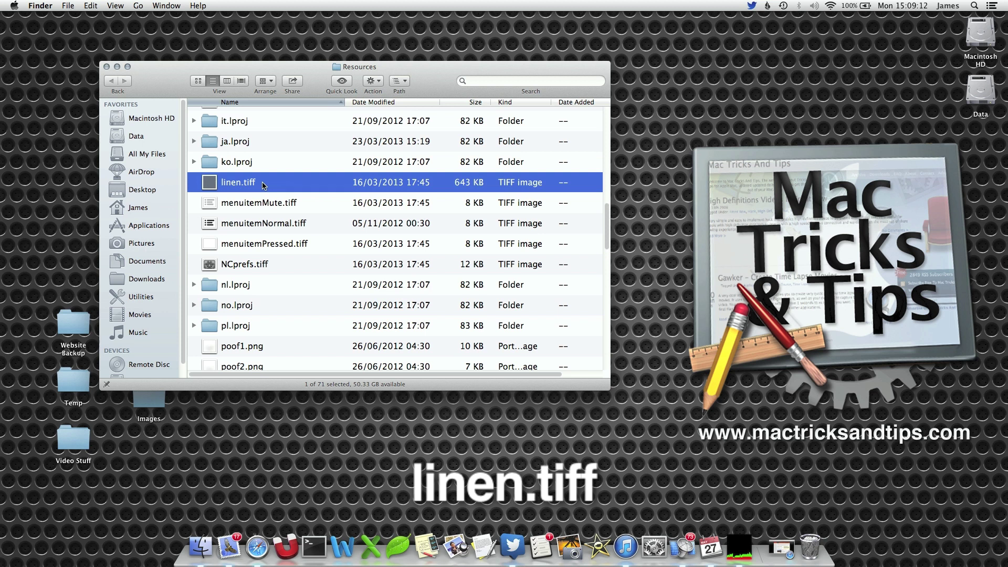
left_click_drag(264, 185, 767, 109)
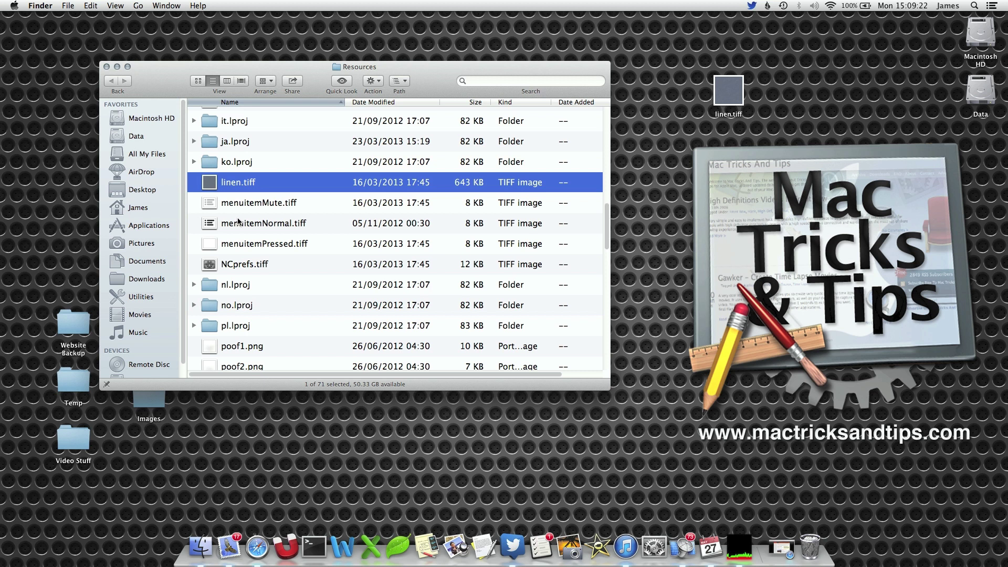
left_click(728, 95)
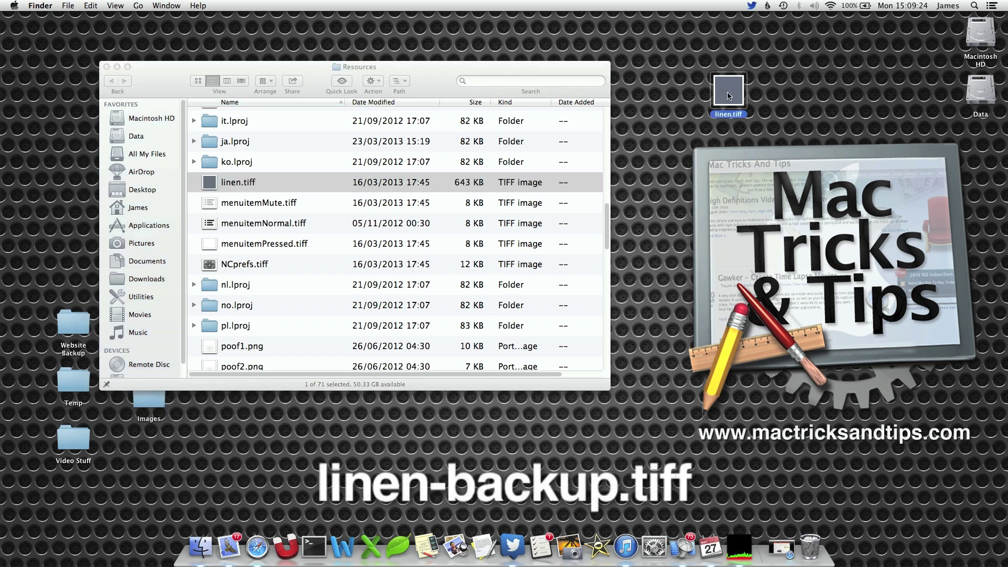
key("Return")
key("Right")
type("-backup")
key("Return")
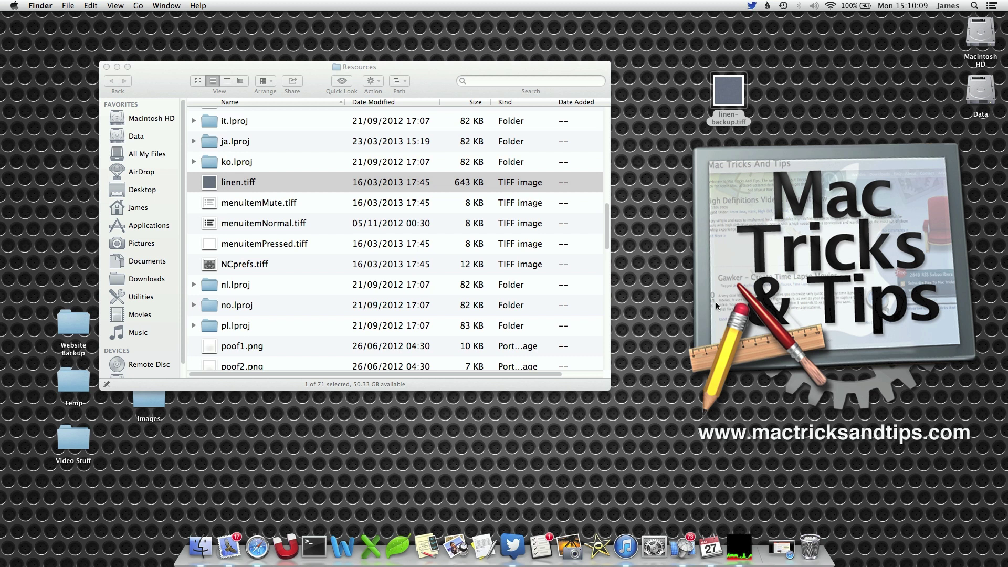
scroll(716, 302, "right", 3)
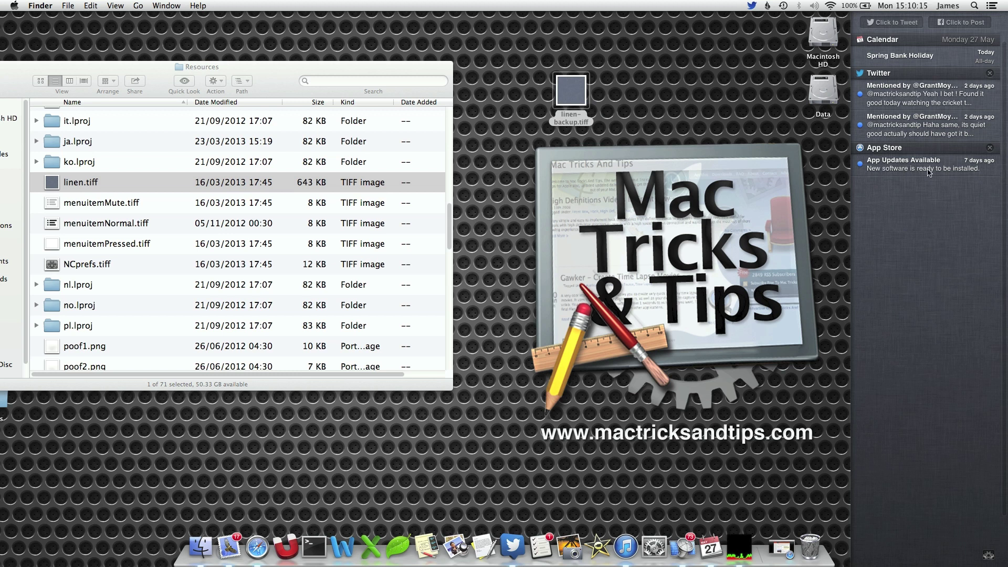
scroll(928, 171, "left", 3)
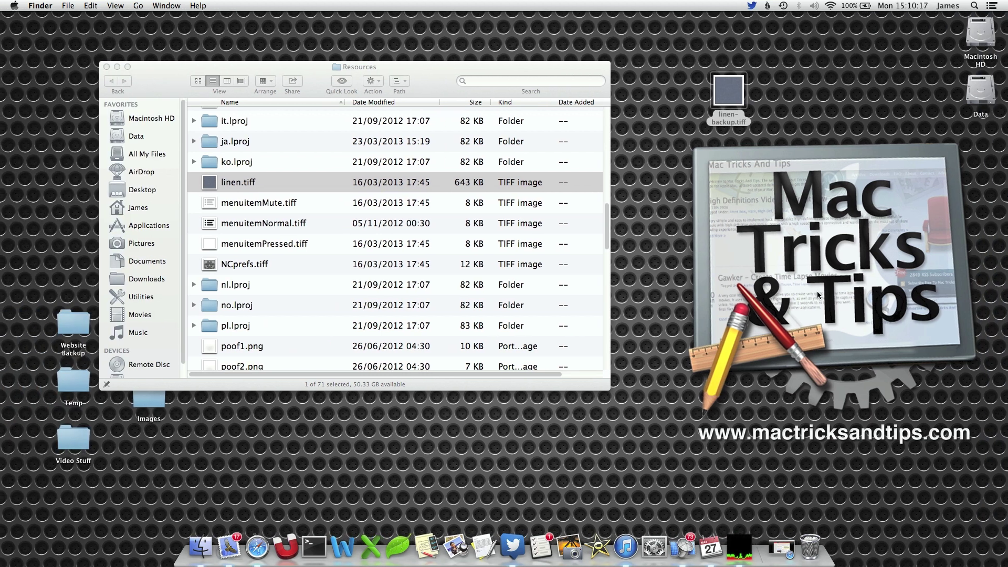
- Drag the full-size Central Park photo from the InterfaceLIFT tab onto the desktop
left_click(788, 548)
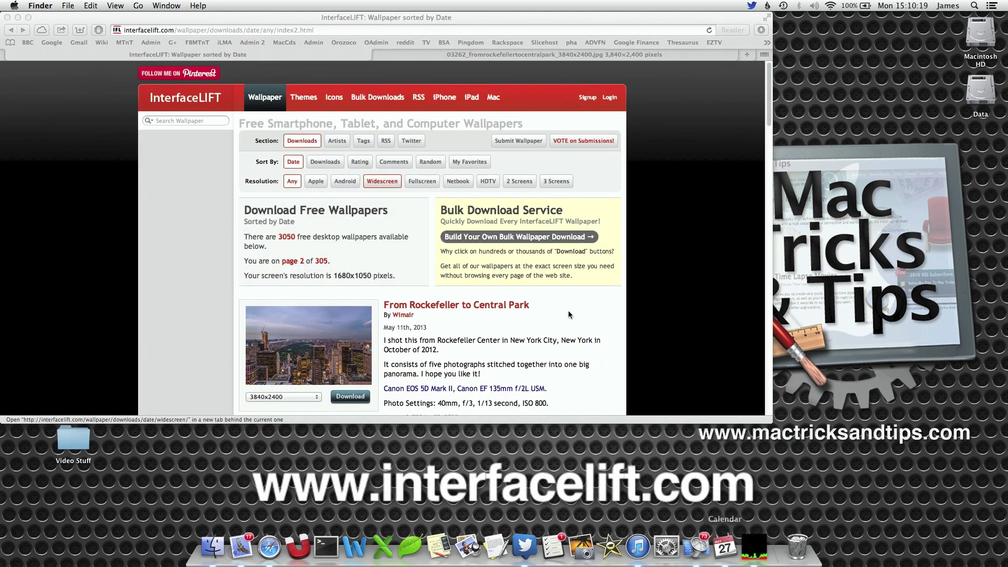
left_click(492, 55)
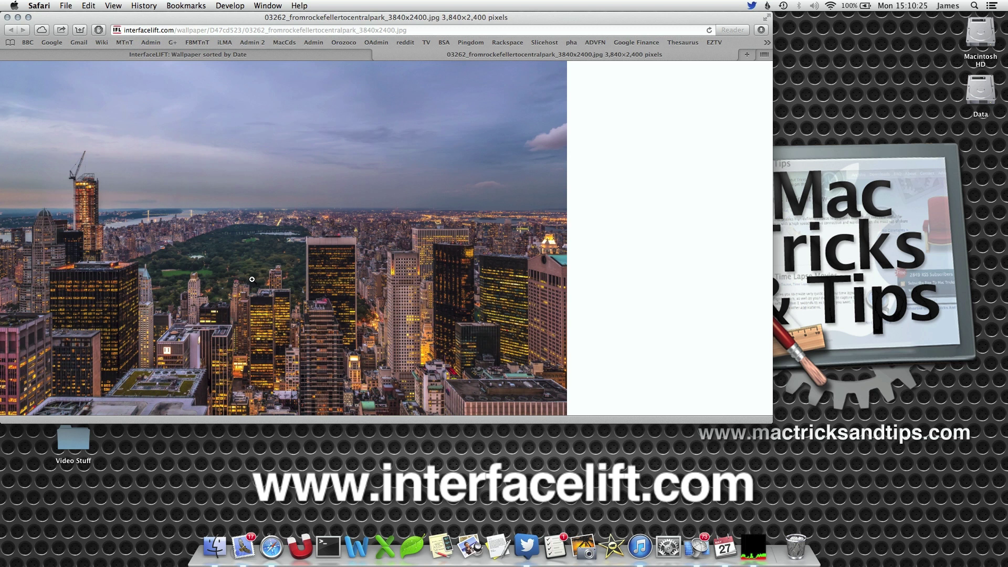
mouse_move(252, 279)
left_mouse_down()
mouse_move(845, 155)
mouse_move(828, 120)
left_mouse_up()
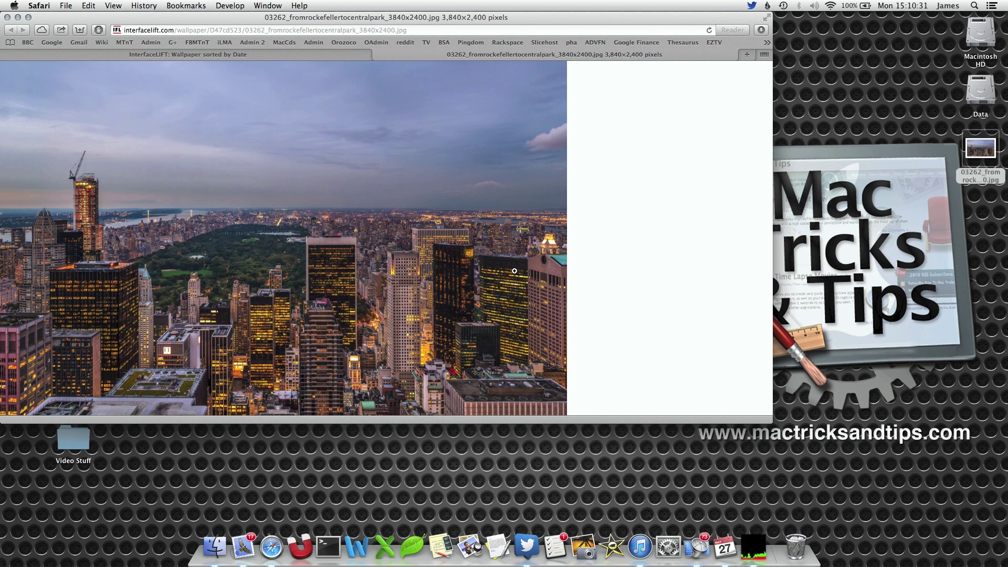
- Minimise Safari and move the city photo JPEG below linen-backup.tiff on the desktop
left_click(17, 17)
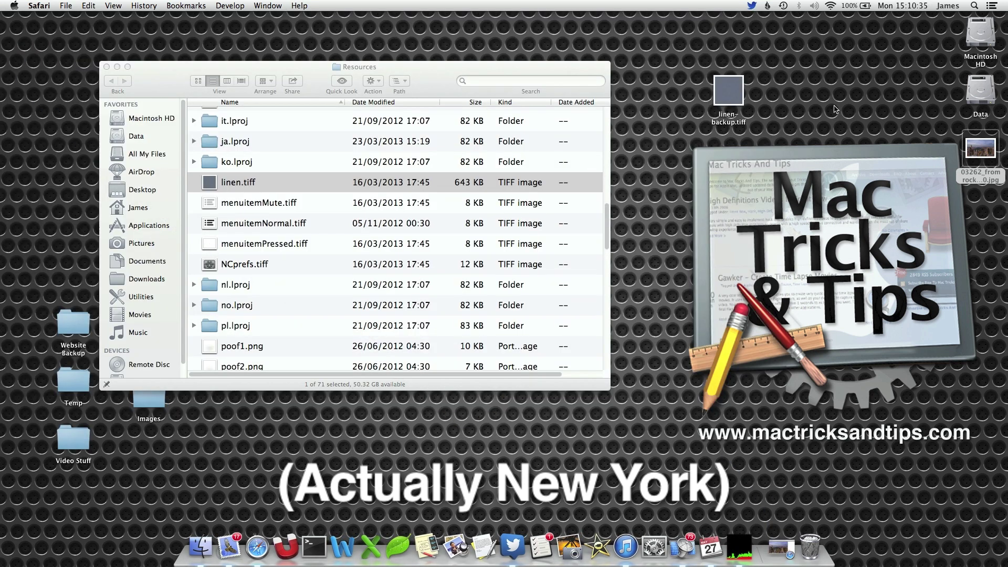
mouse_move(991, 151)
left_mouse_down()
mouse_move(731, 156)
mouse_move(450, 560)
left_mouse_up()
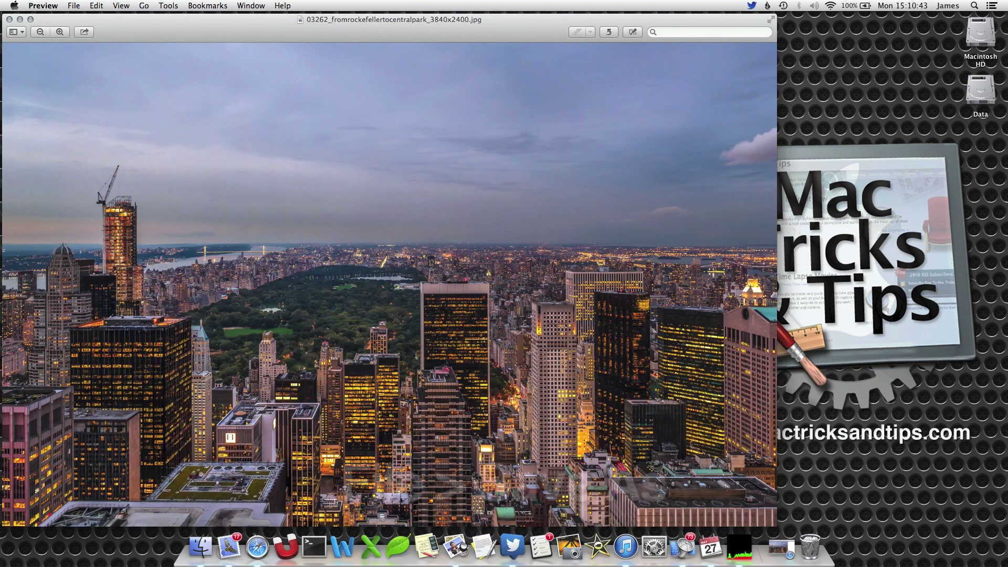
- Save As a TIFF named linen on the desktop, then close the image
left_click(74, 6)
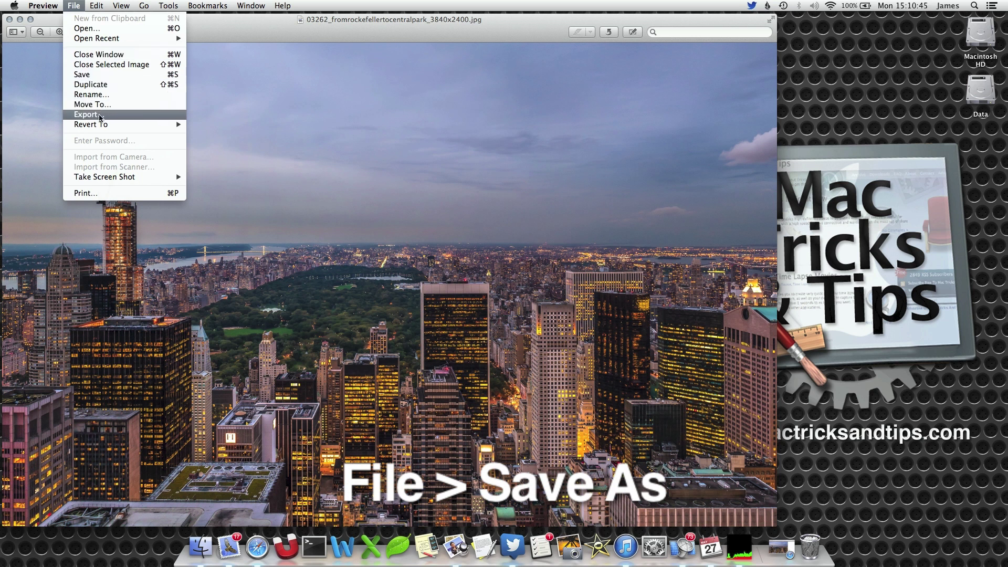
key("alt")
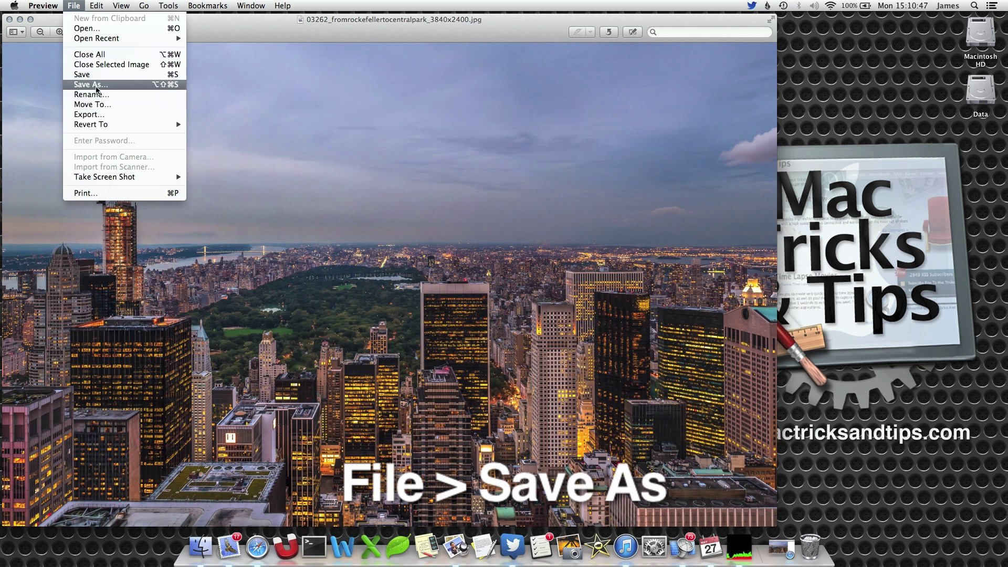
left_click(96, 89)
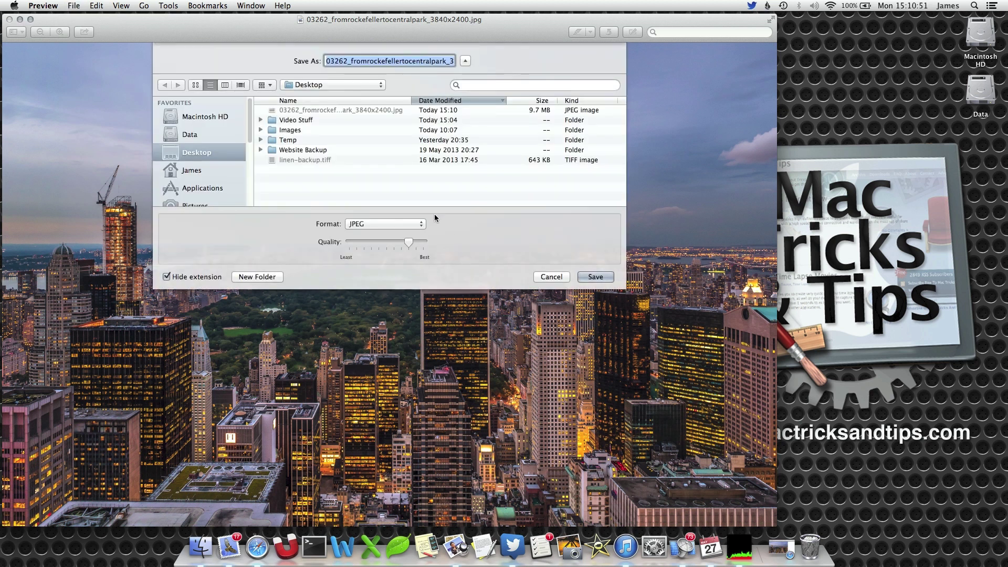
left_click(404, 223)
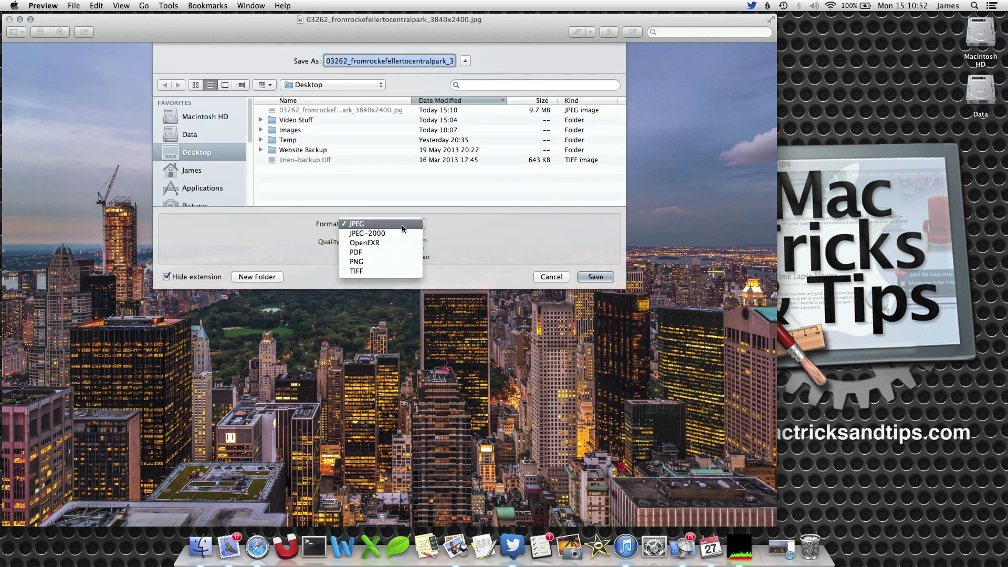
left_click(377, 270)
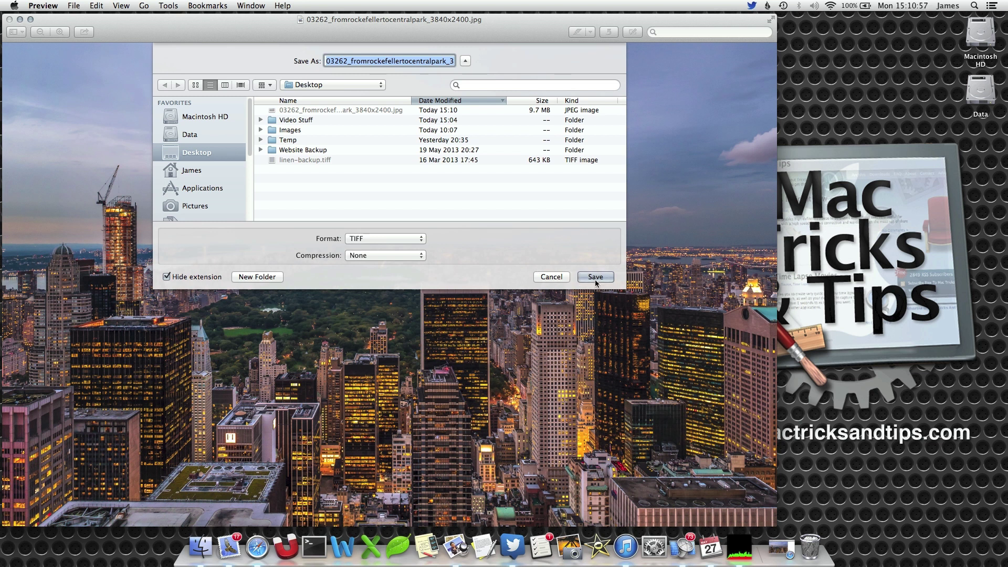
type("l")
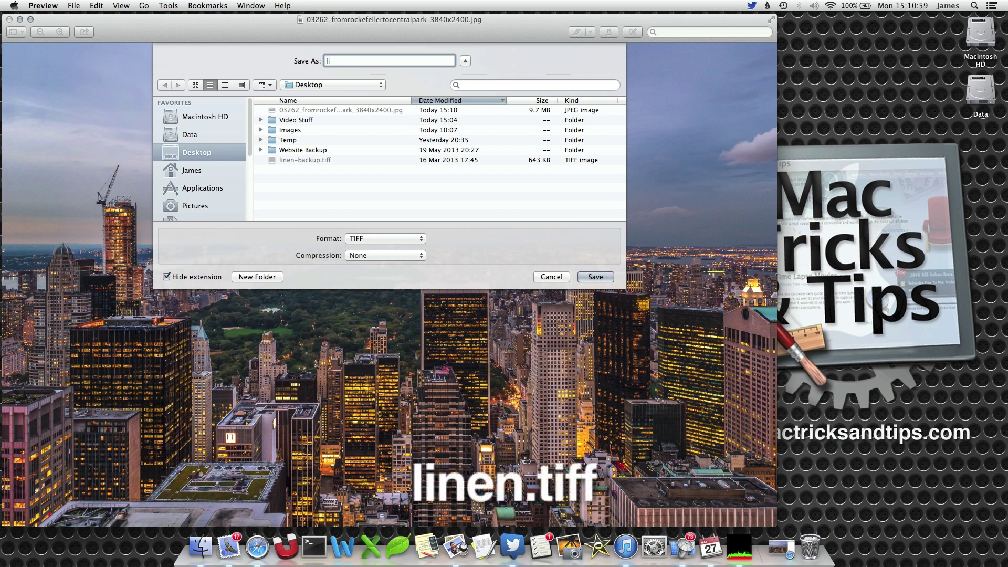
type("inen")
key("Return")
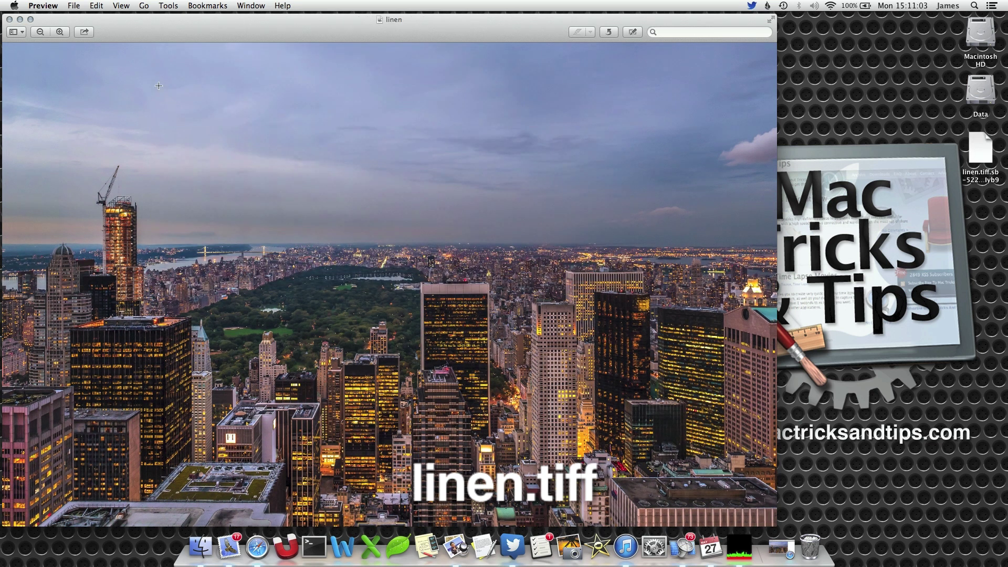
left_click(9, 19)
- Move linen and linen-backup.tiff into Resources, authenticating and replacing the original linen.tiff
left_click_drag(981, 207, 793, 113)
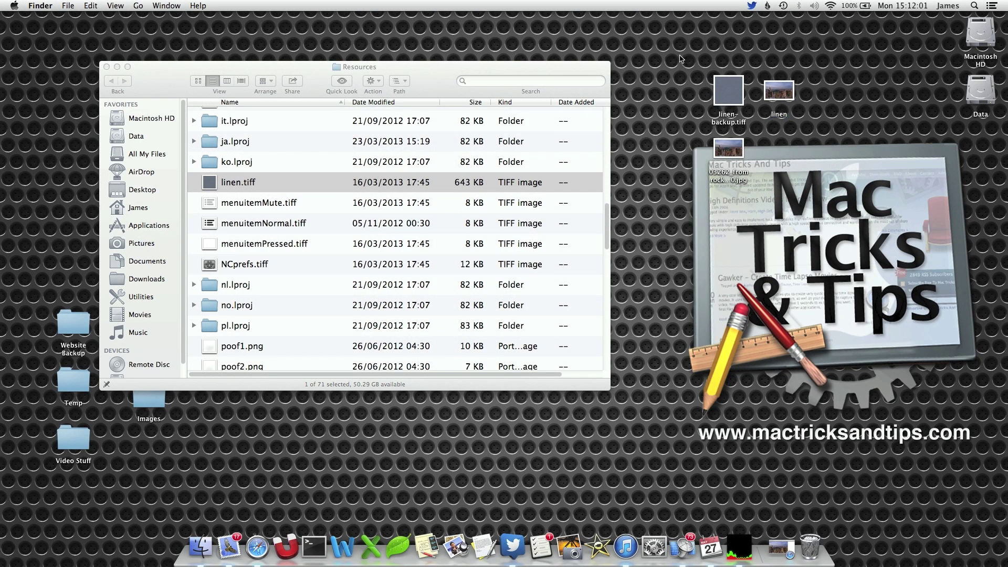
mouse_move(680, 55)
left_mouse_down()
mouse_move(799, 110)
mouse_move(342, 240)
left_mouse_up()
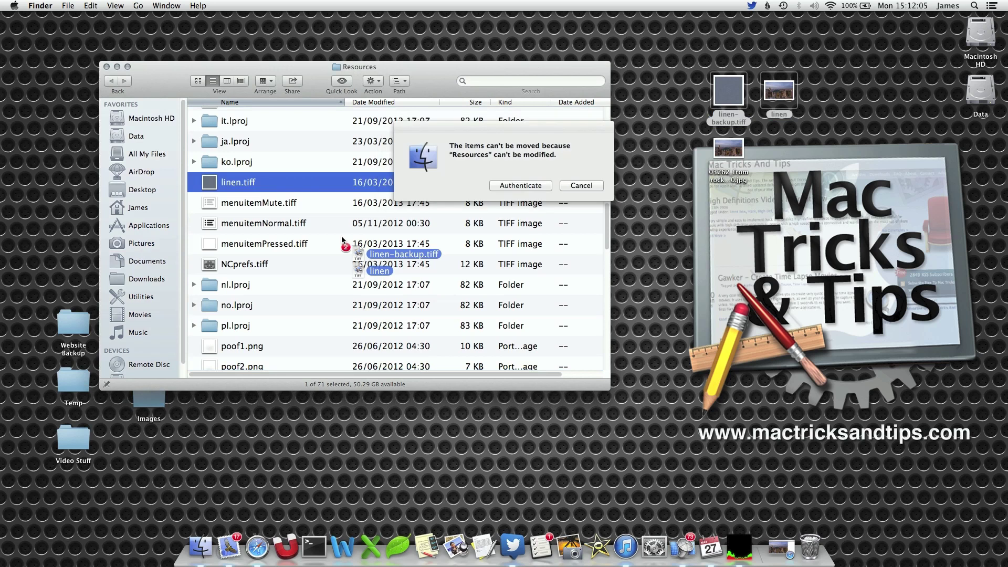
left_click(522, 186)
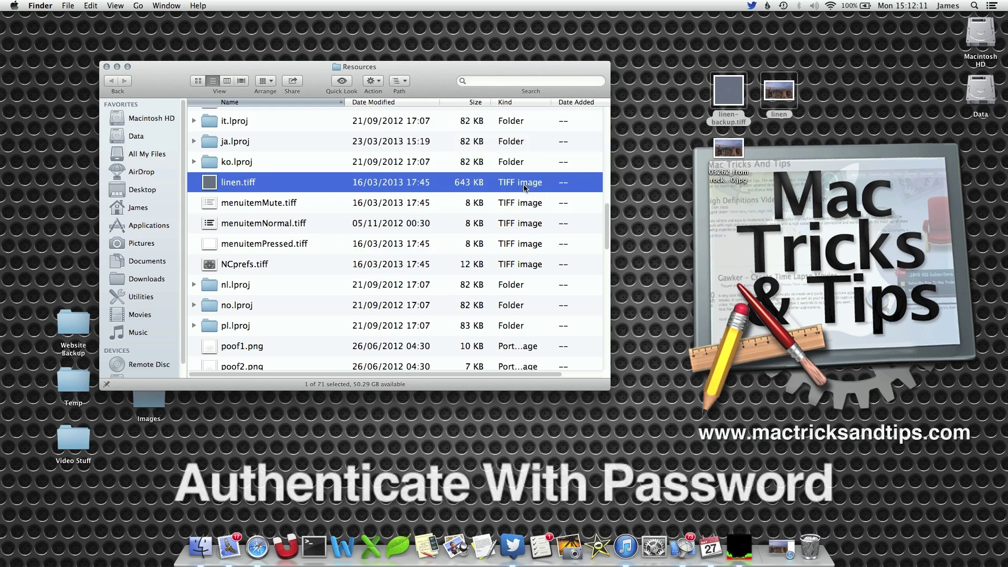
type("••")
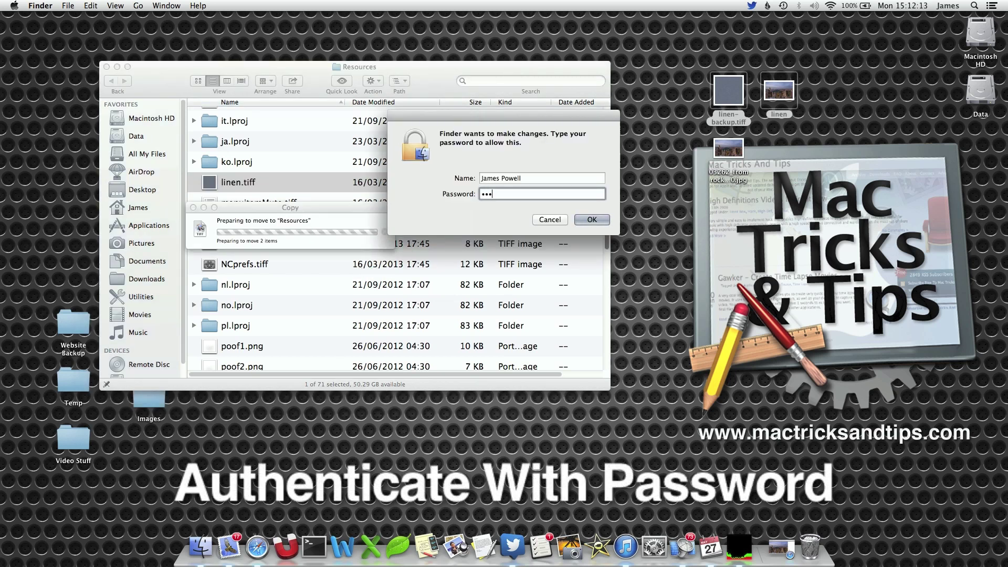
type("•••••••")
key("Return")
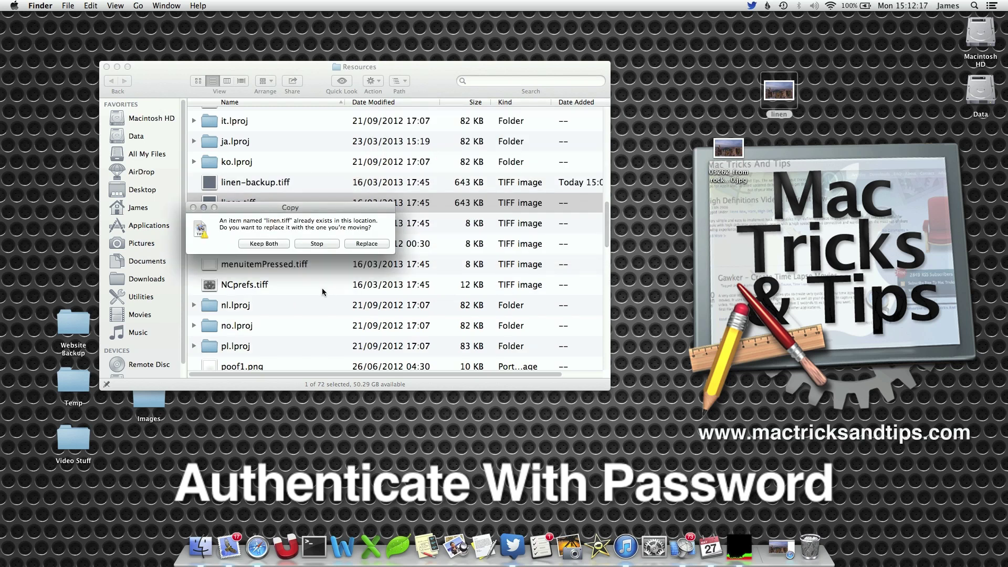
left_click(363, 245)
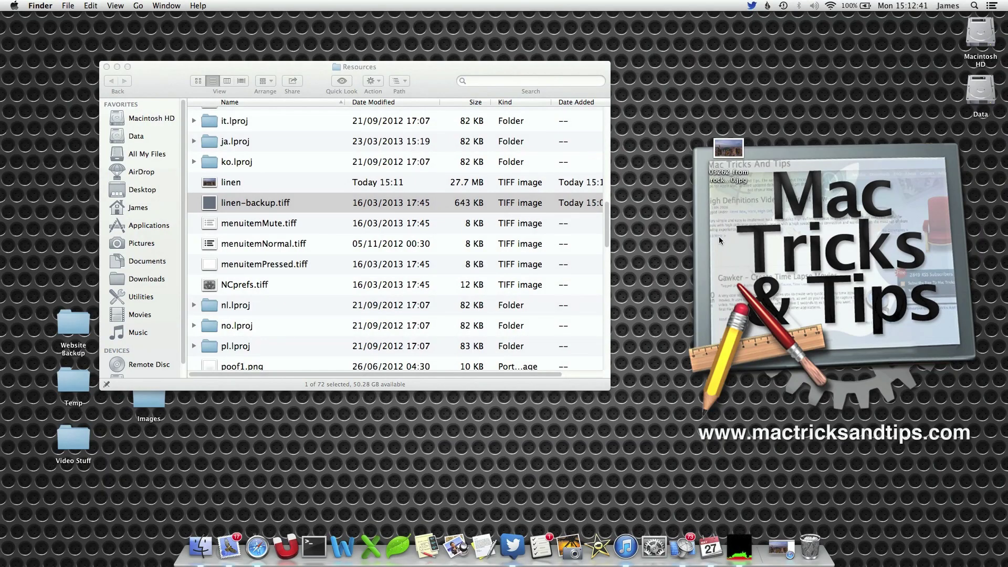
scroll(704, 238, "right", 5)
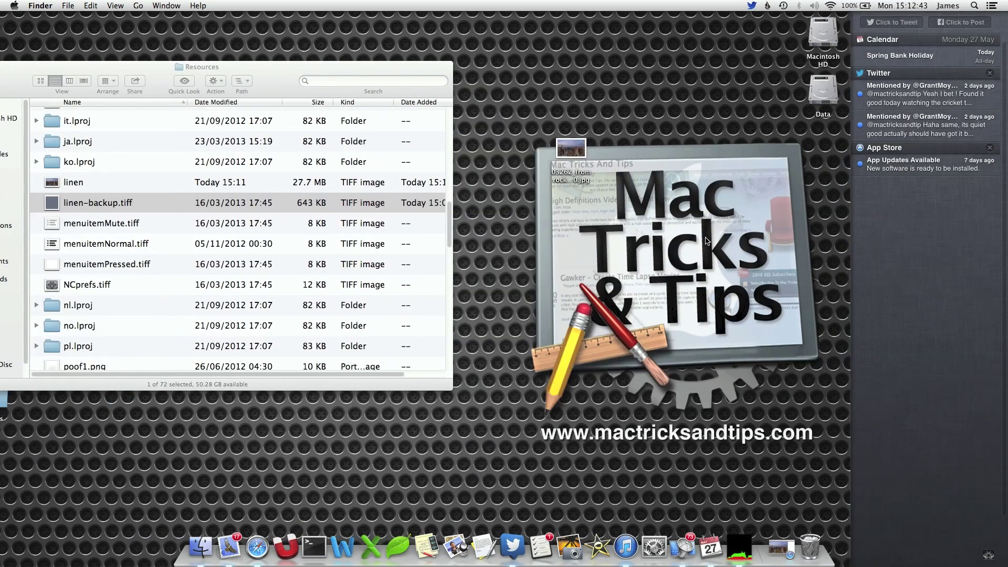
scroll(707, 241, "left", 5)
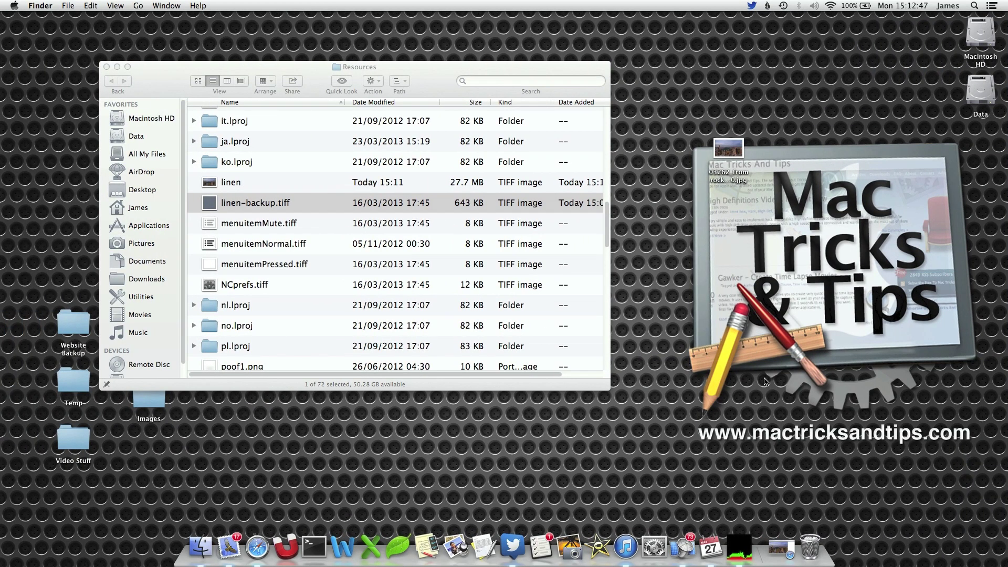
- Quit the Notification Center process from Activity Monitor so it relaunches
left_click(743, 544)
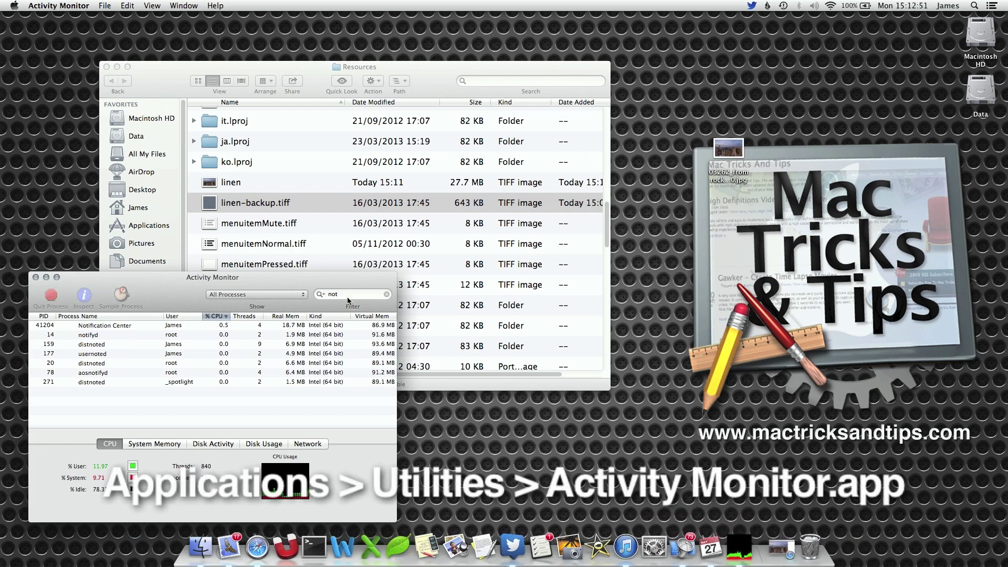
left_click(121, 327)
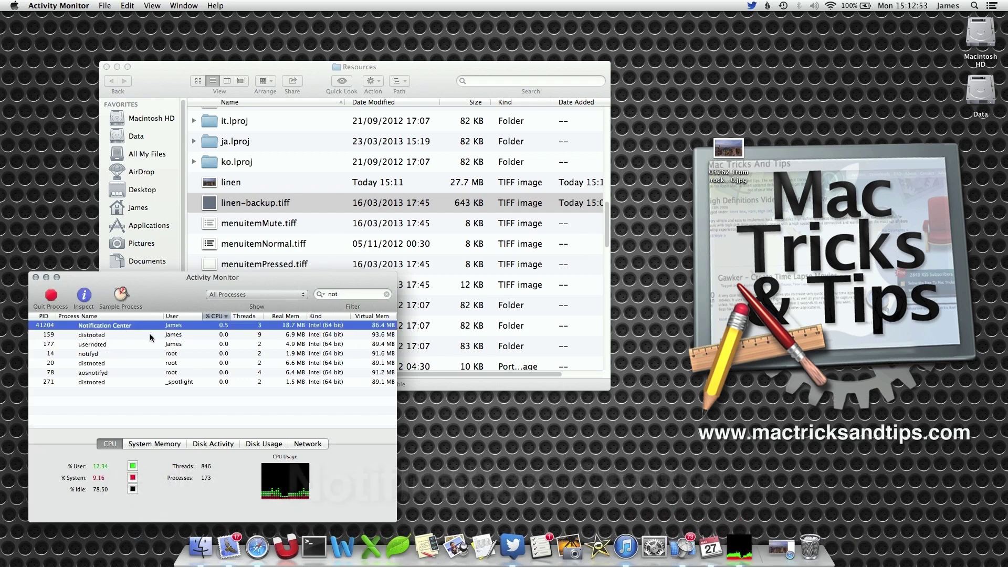
left_click(51, 296)
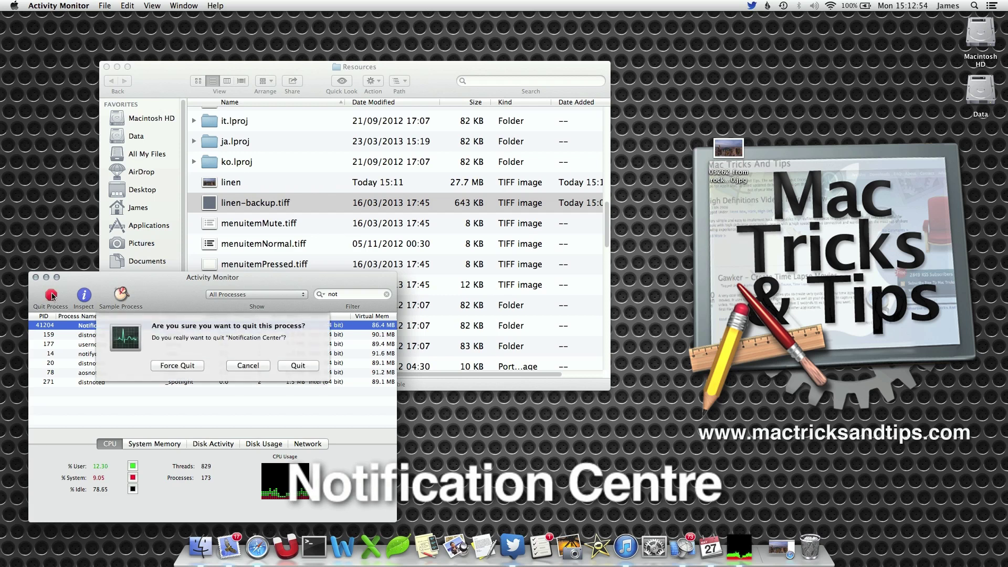
left_click(298, 368)
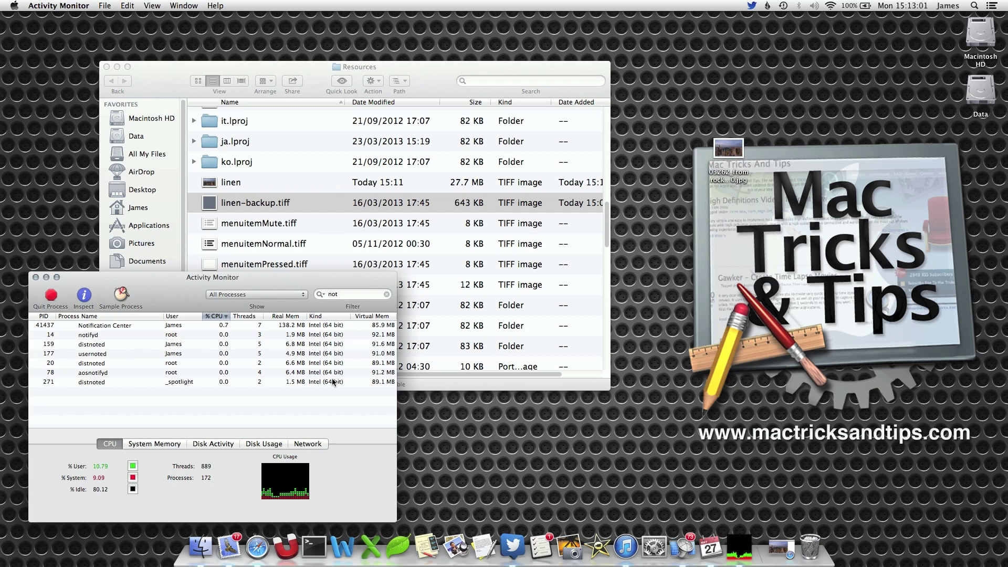
scroll(334, 382, "right", 3)
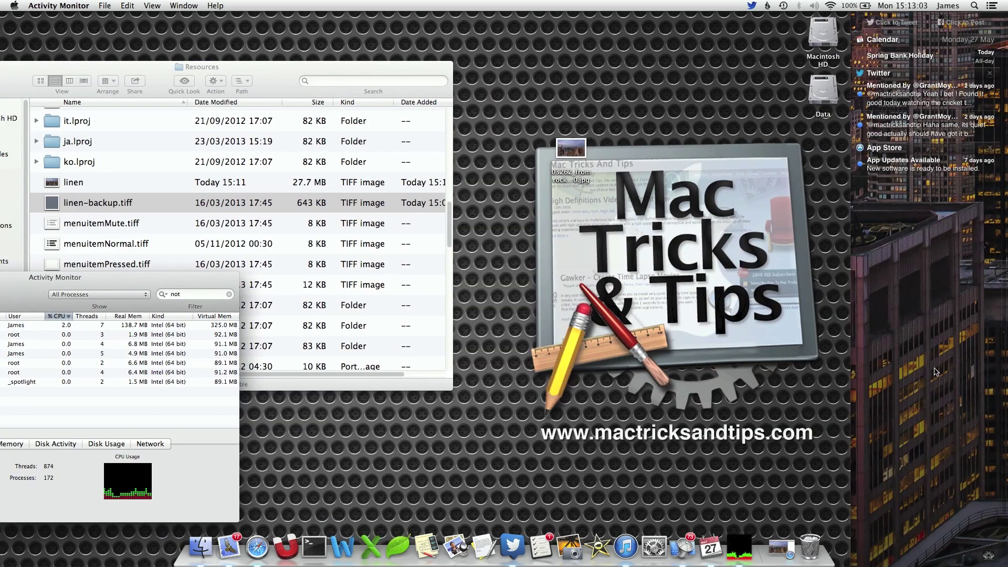